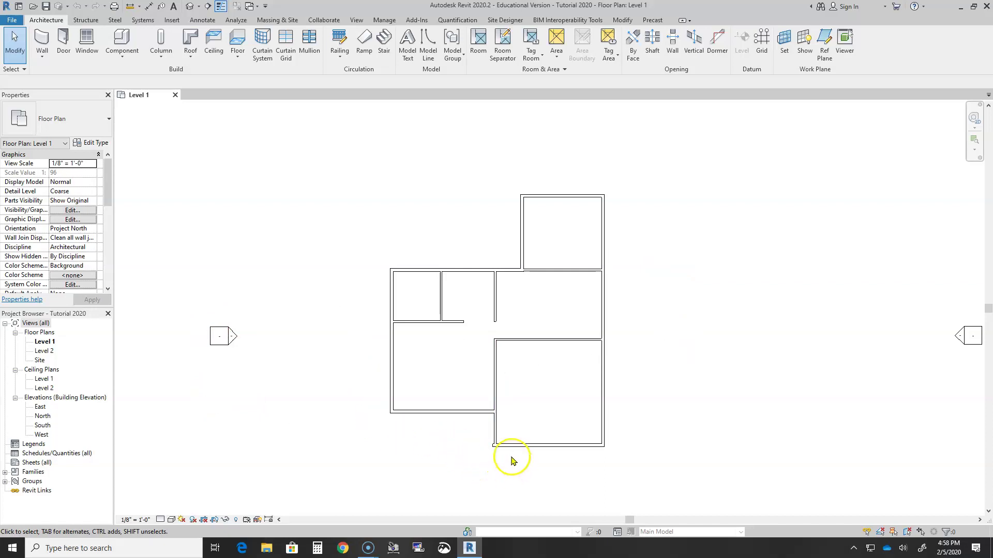
- Open the South building elevation and bring the walls and level markers into view
scroll(463, 455, "up", 1)
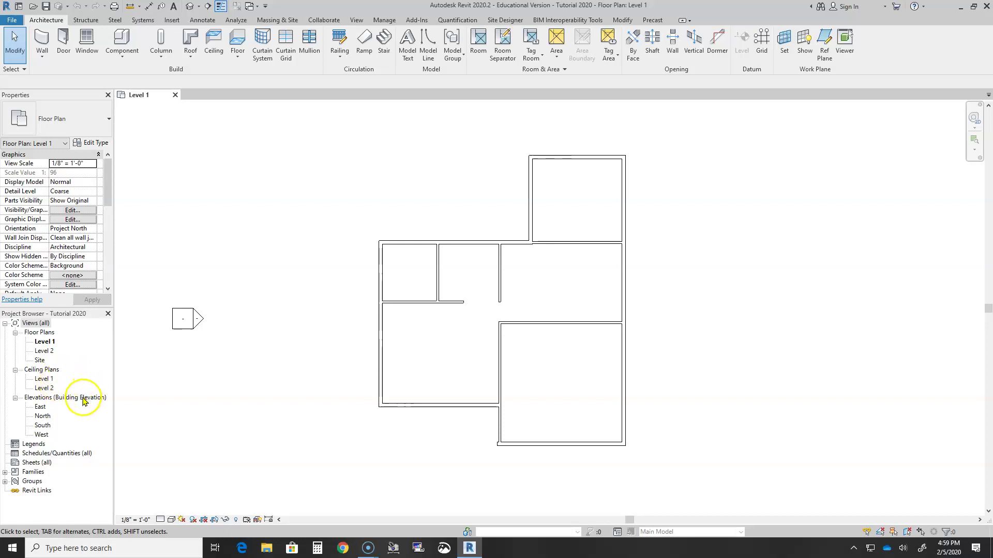
double_click(45, 426)
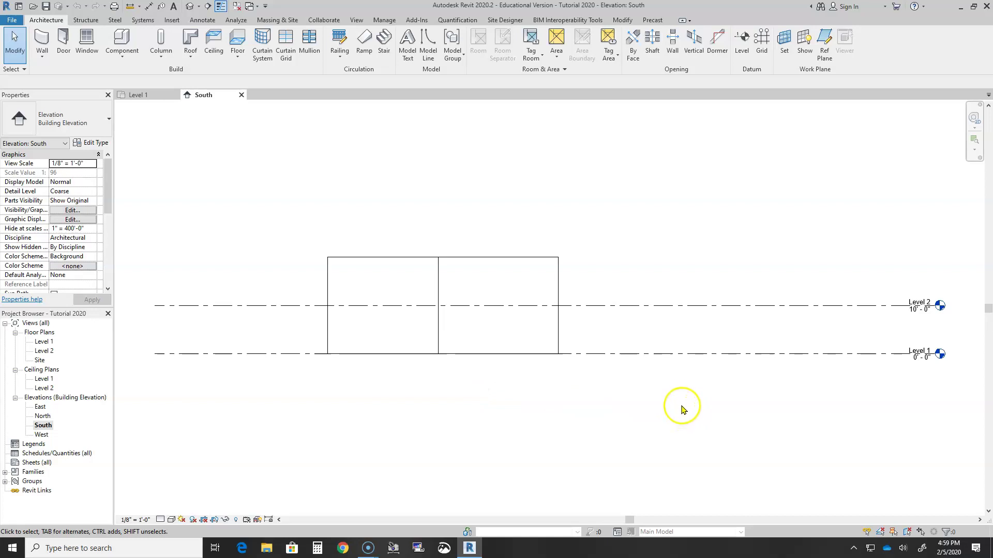
middle_click_drag(462, 402, 492, 429)
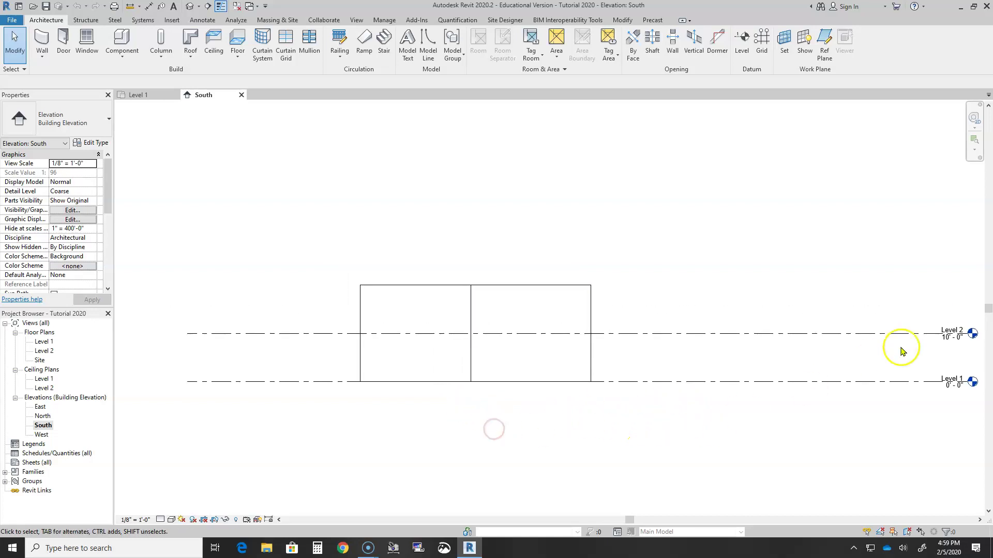
middle_click_drag(654, 404, 625, 399)
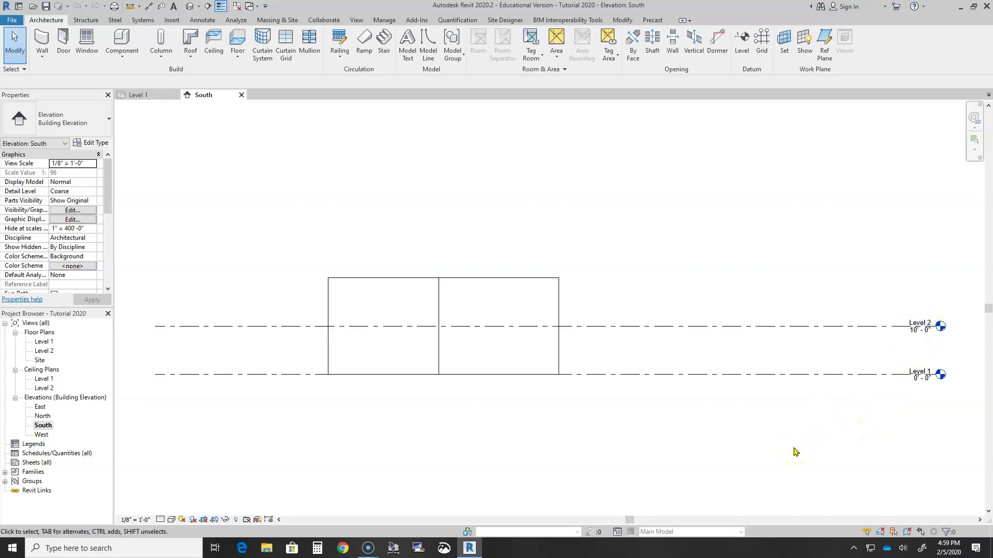
- Rename Level 2 as "T.O.W. 1" and rename its corresponding views to match
left_click(915, 318)
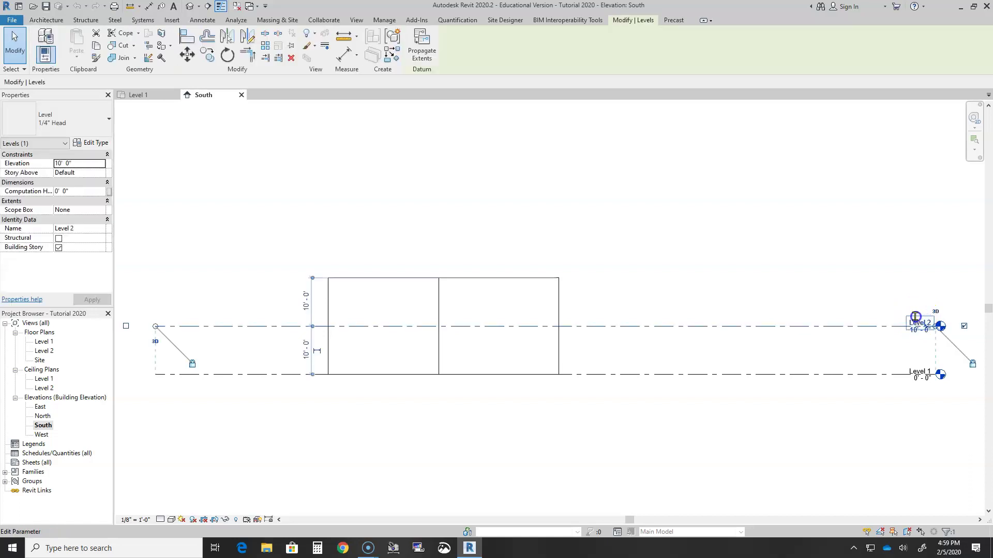
left_click(916, 318)
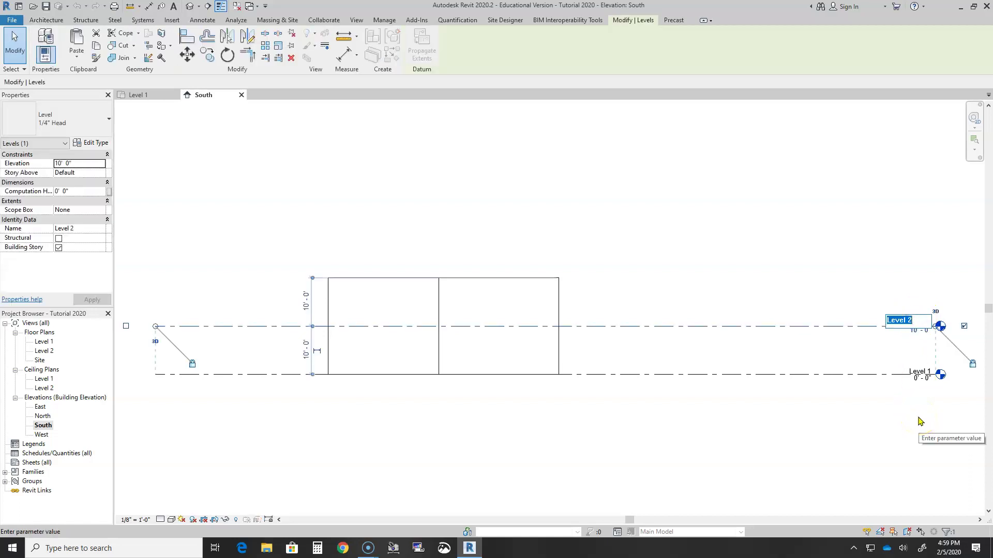
type("To")
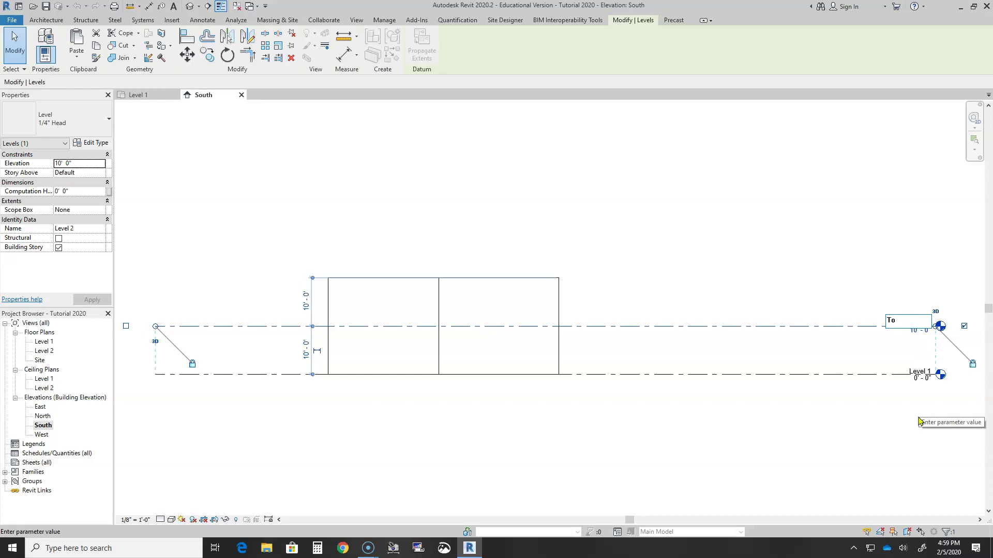
key("BackSpace")
key("BackSpace")
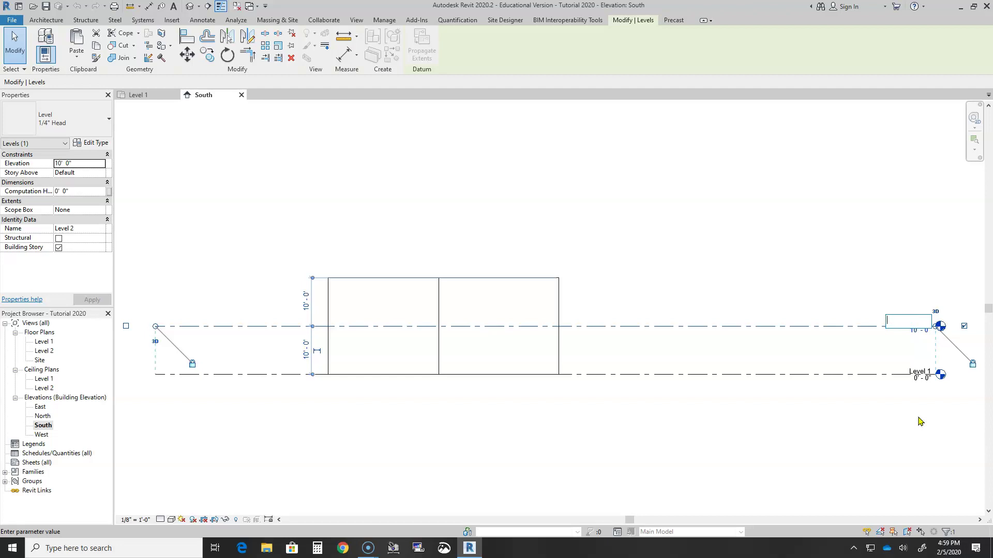
type("T.O.W. 1")
left_click(856, 349)
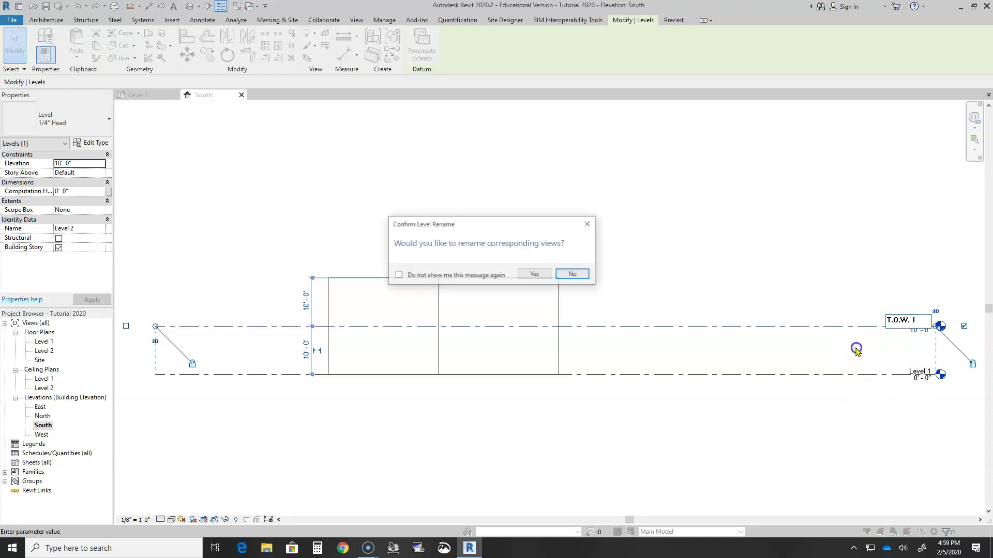
left_click(537, 274)
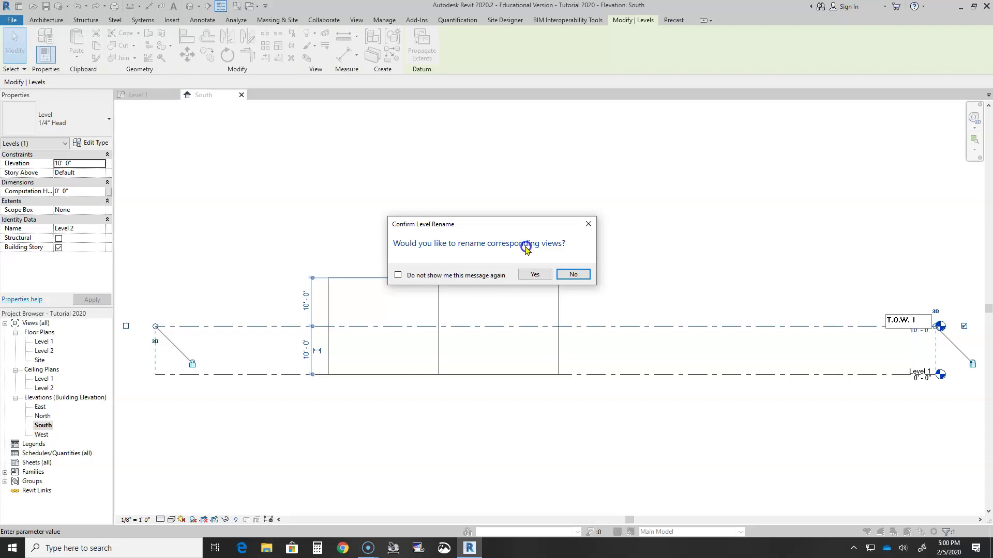
left_click(534, 276)
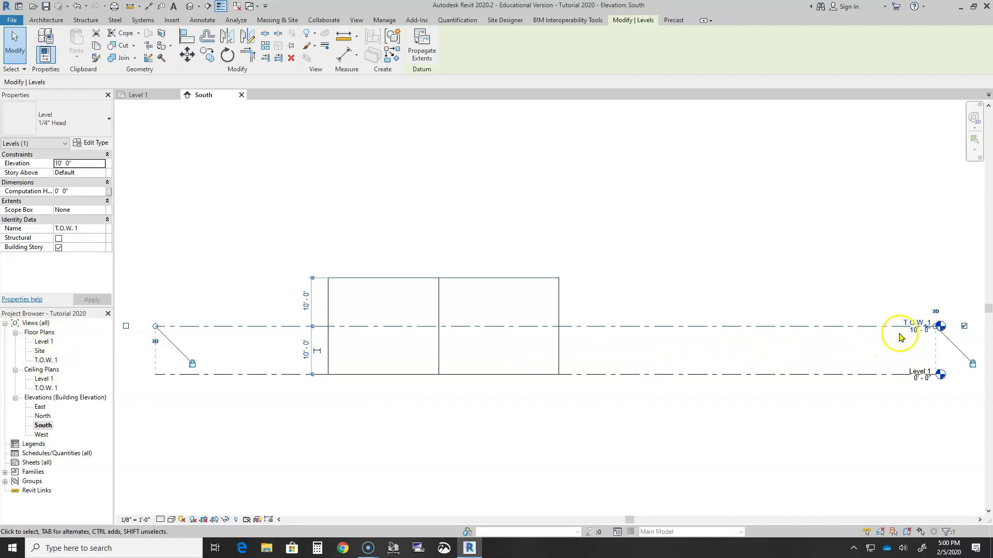
- Set the T.O.W. 1 level's elevation to 8'
left_click(920, 330)
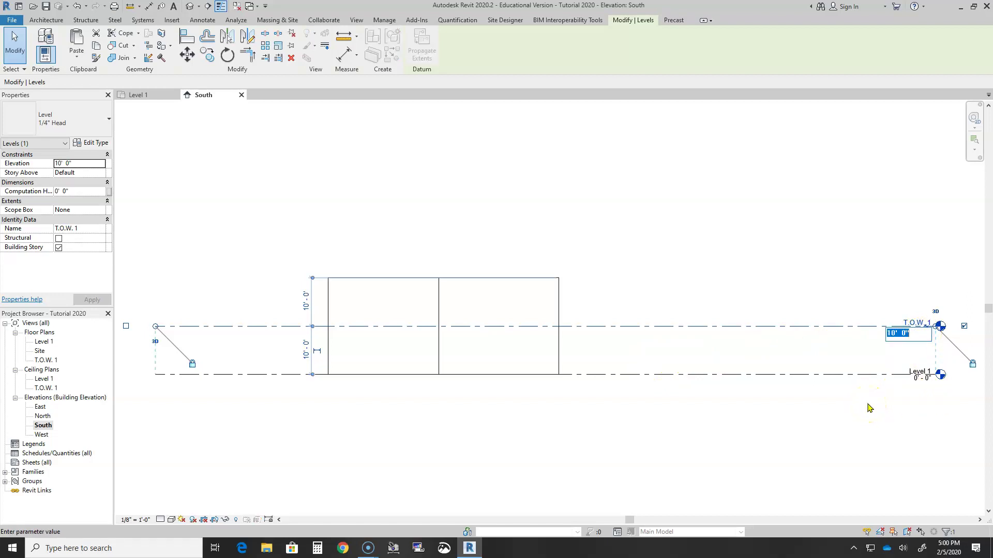
type("8")
key("Return")
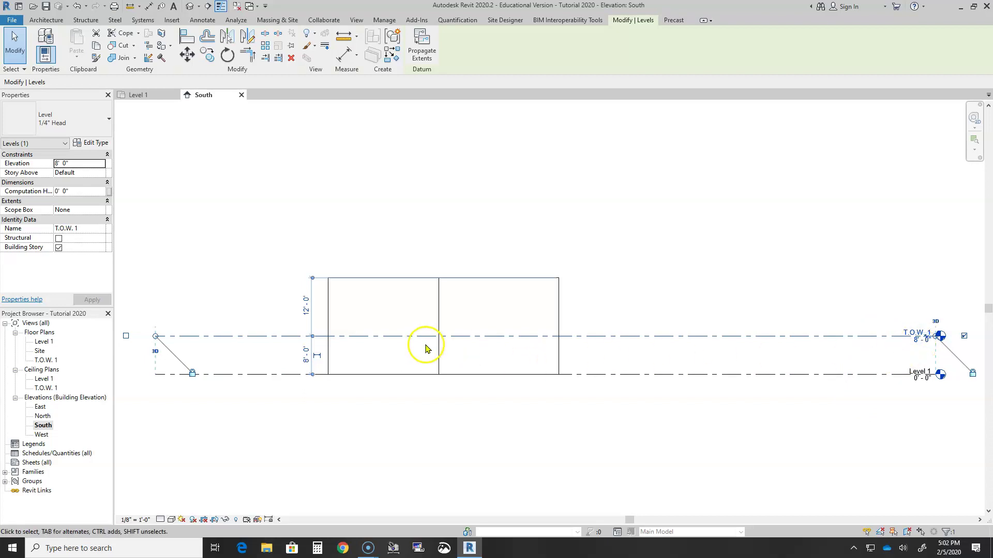
- Shorten the aligned level lines by moving their head ends in closer to the building
scroll(425, 349, "up", 2)
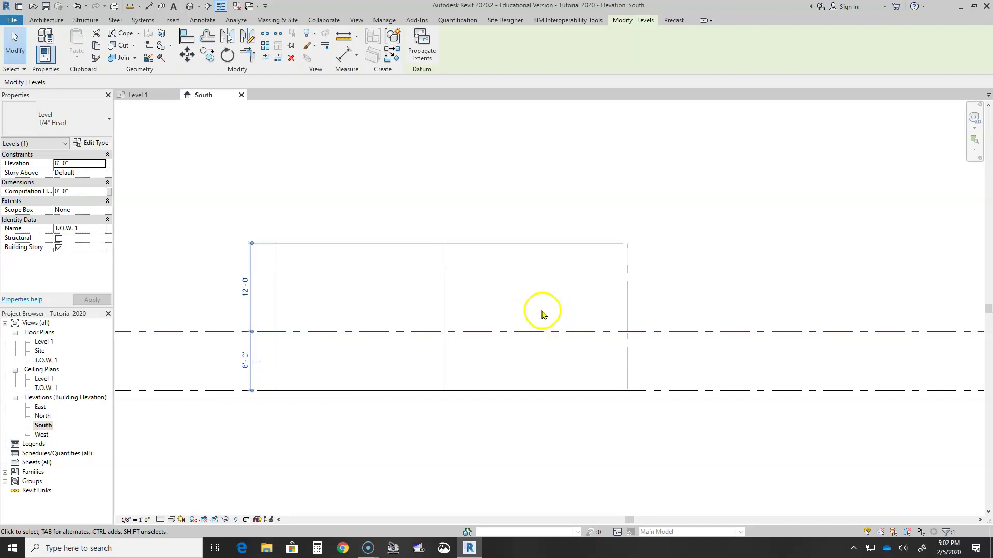
scroll(548, 315, "down", 1)
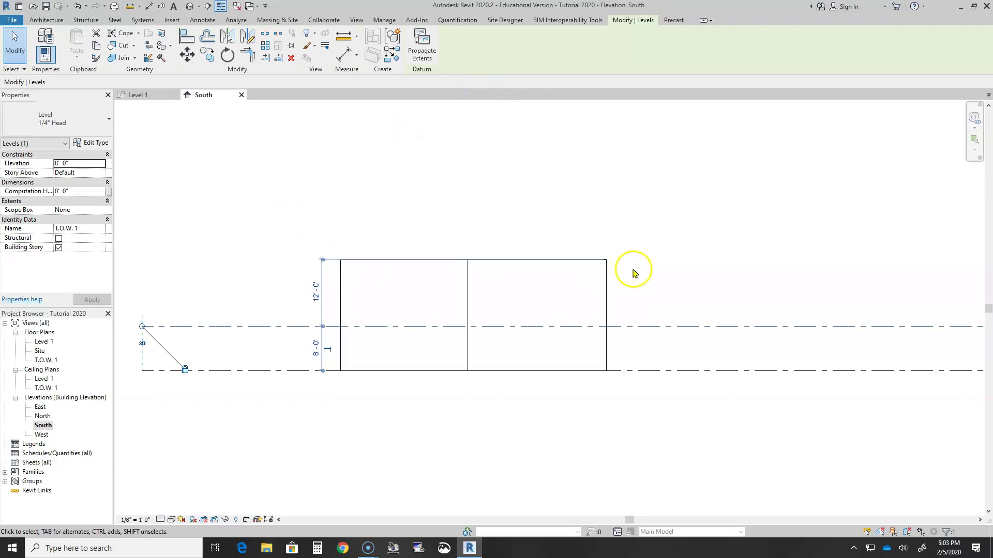
scroll(634, 271, "down", 1)
middle_click_drag(631, 274, 543, 281)
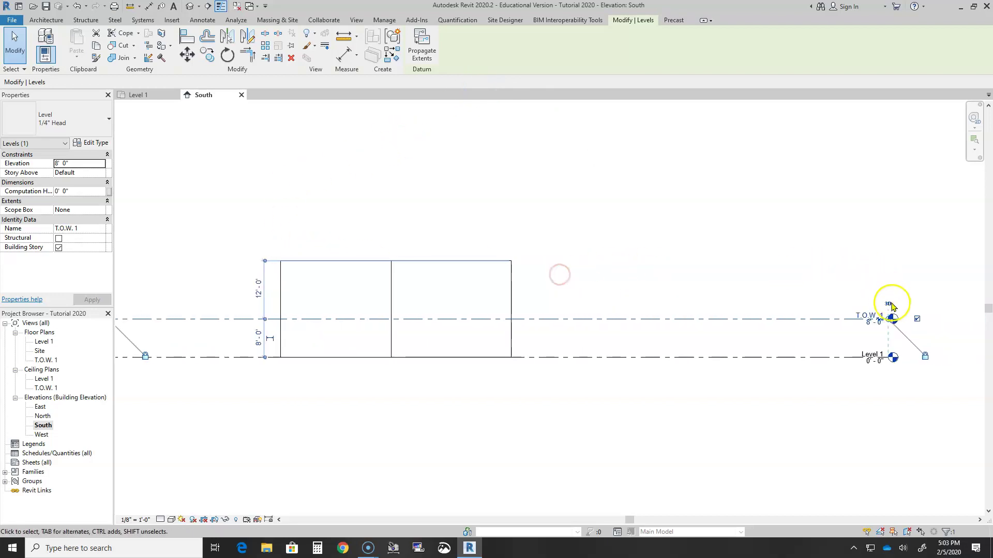
left_click_drag(887, 324, 621, 322)
middle_click_drag(517, 388, 642, 388)
scroll(552, 337, "up", 3)
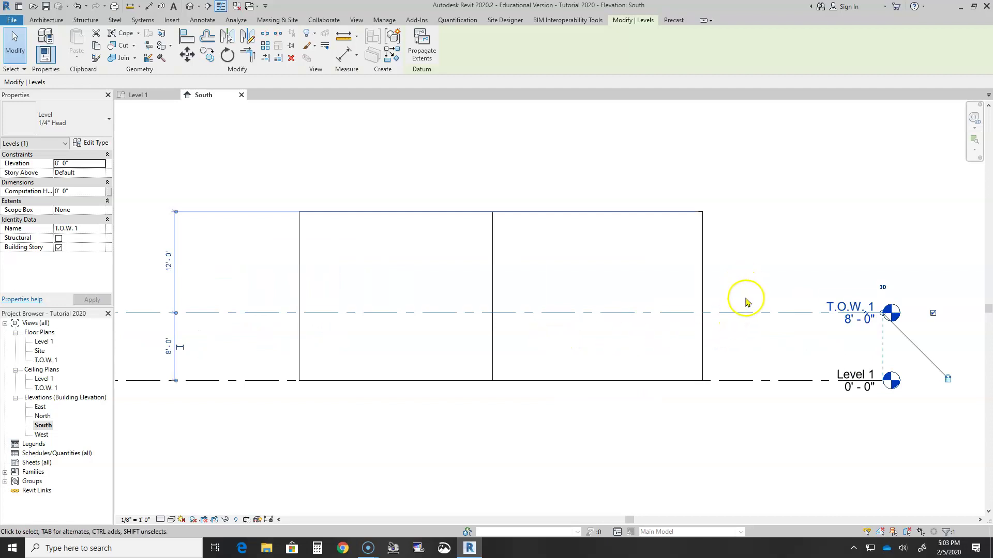
scroll(749, 329, "down", 1)
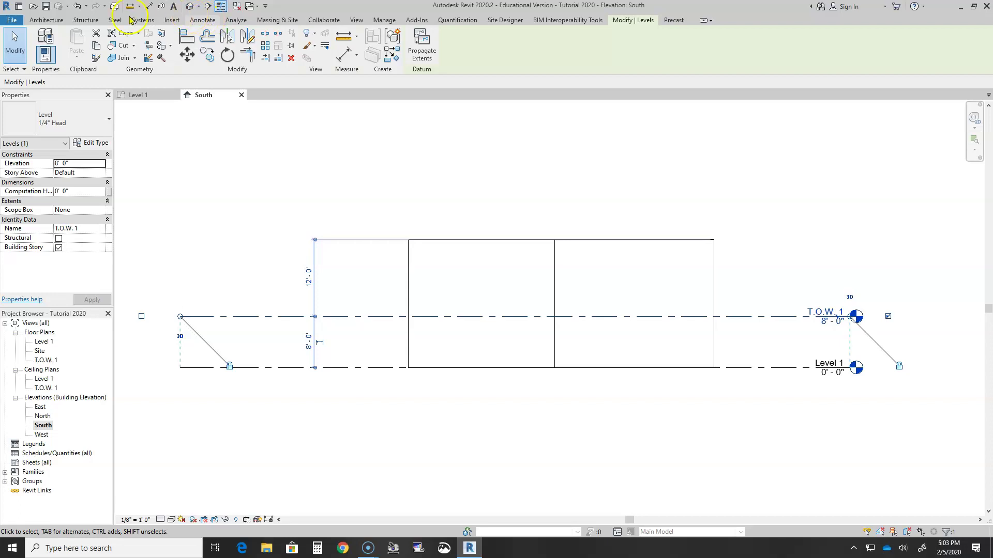
- Draw a new level at 9'-0", 1' above T.O.W. 1, aligned with both ends of the existing level lines
left_click(46, 20)
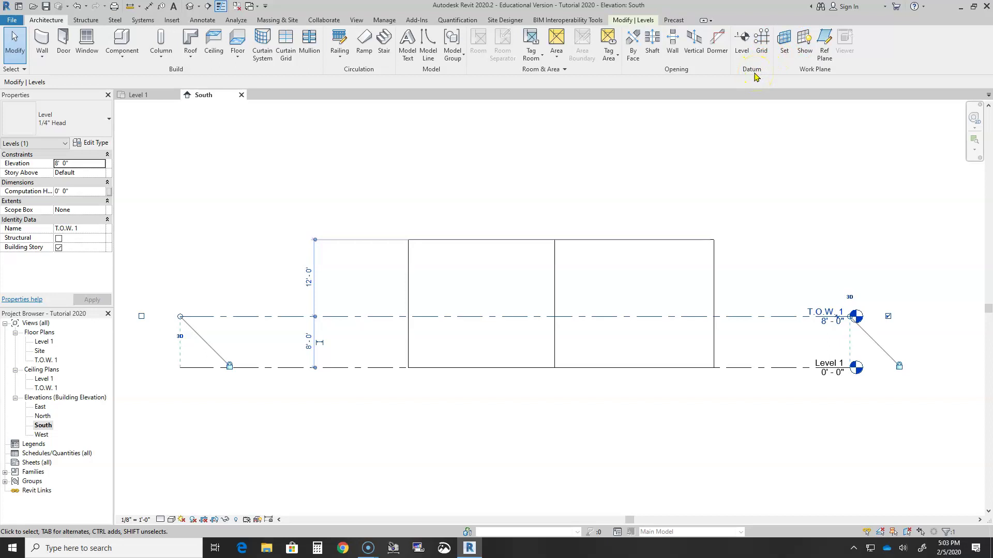
left_click(747, 40)
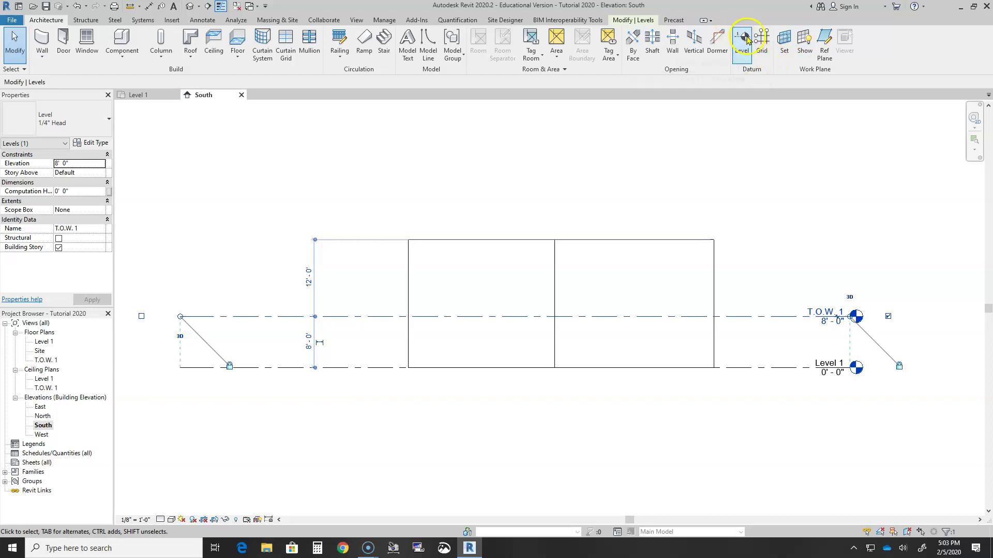
left_click(743, 39)
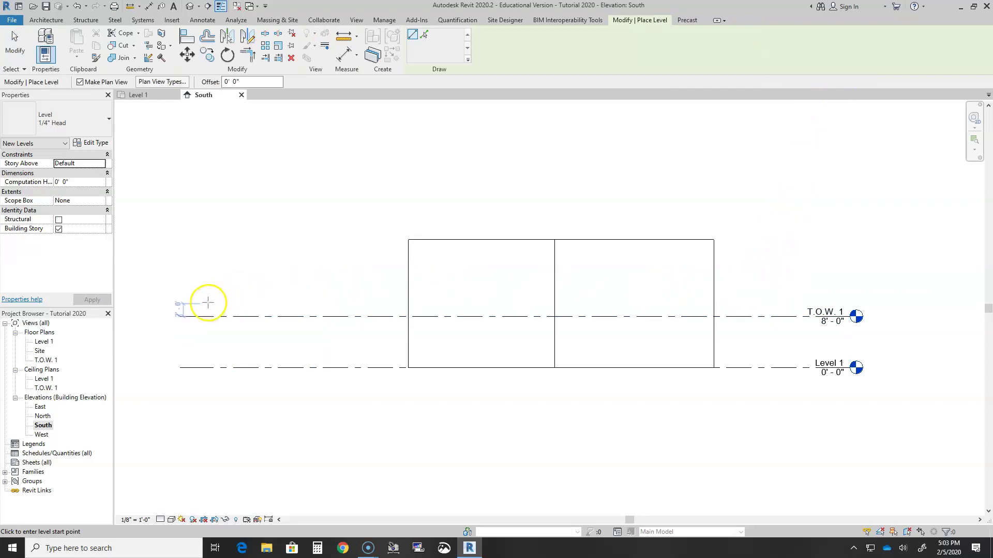
left_click(180, 311)
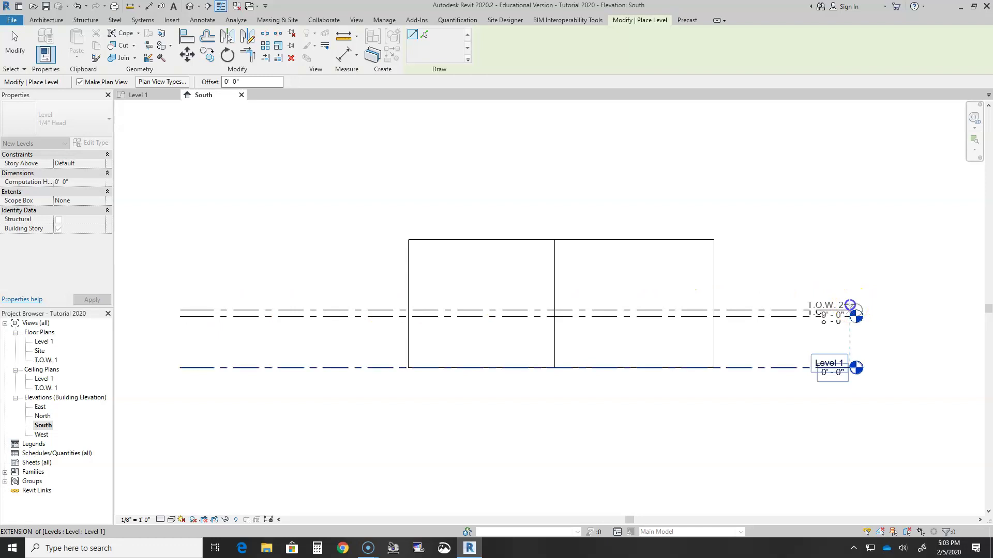
left_click(850, 309)
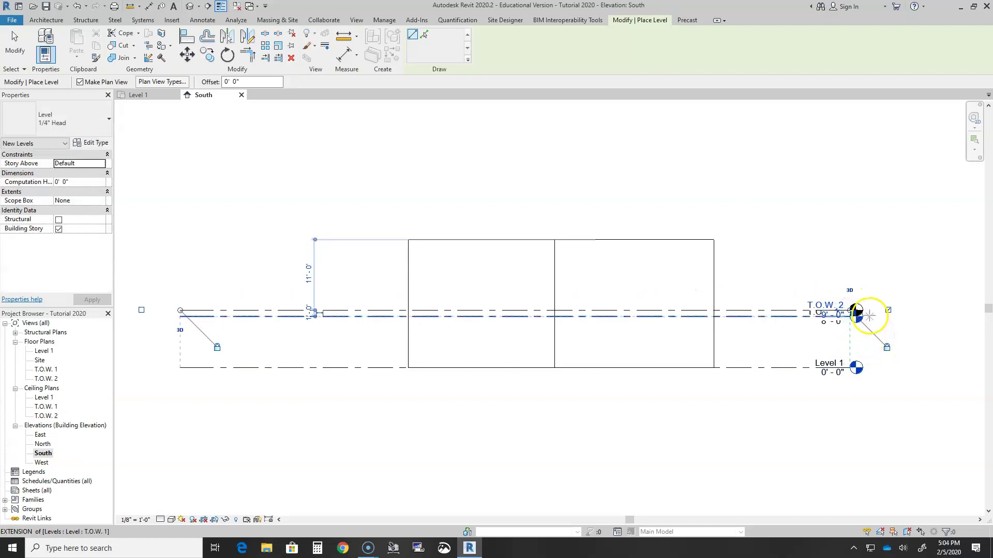
- Add elbows to the T.O.W. 2 and T.O.W. 1 level heads, raising the T.O.W. 2 head above its line to separate the labels
scroll(870, 316, "up", 5)
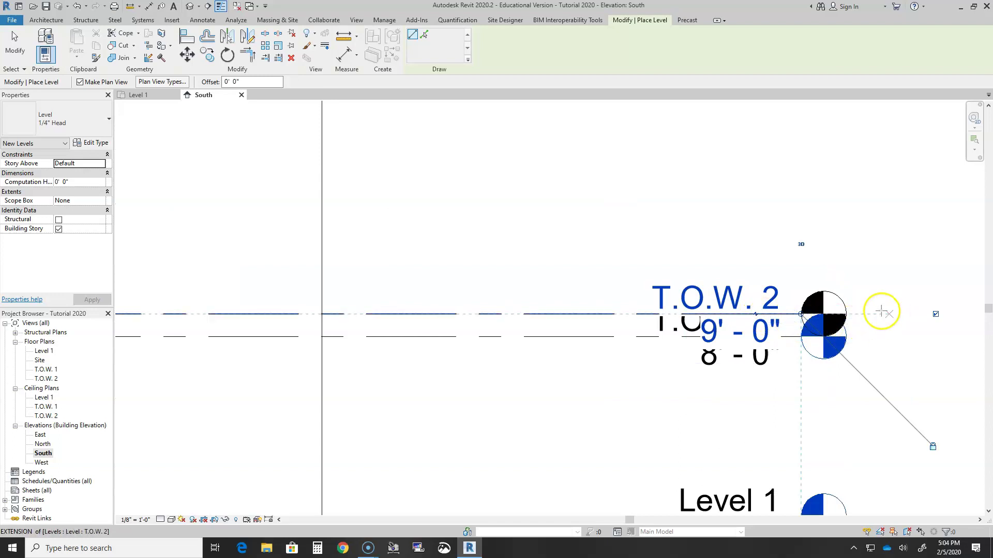
scroll(773, 313, "up", 4)
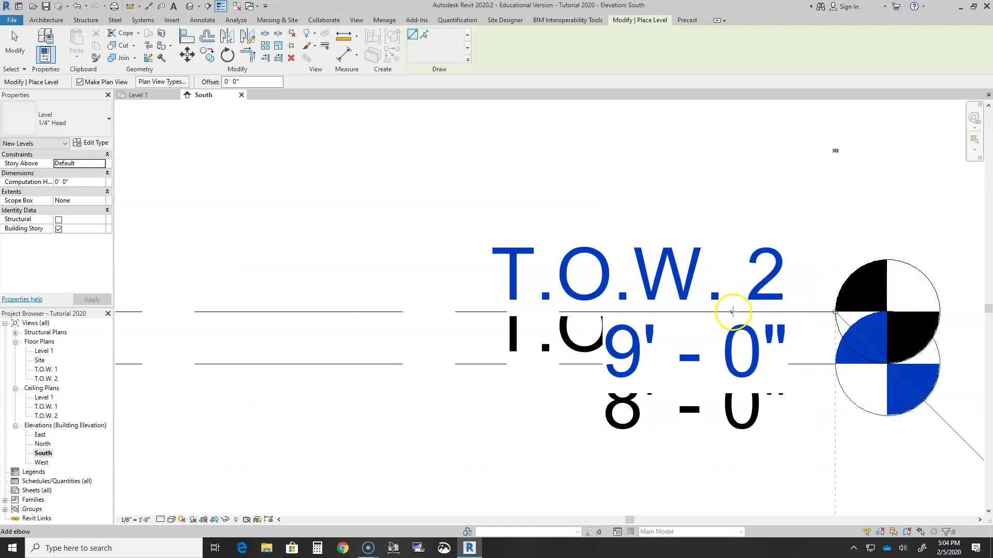
scroll(750, 314, "down", 3)
scroll(756, 314, "down", 2)
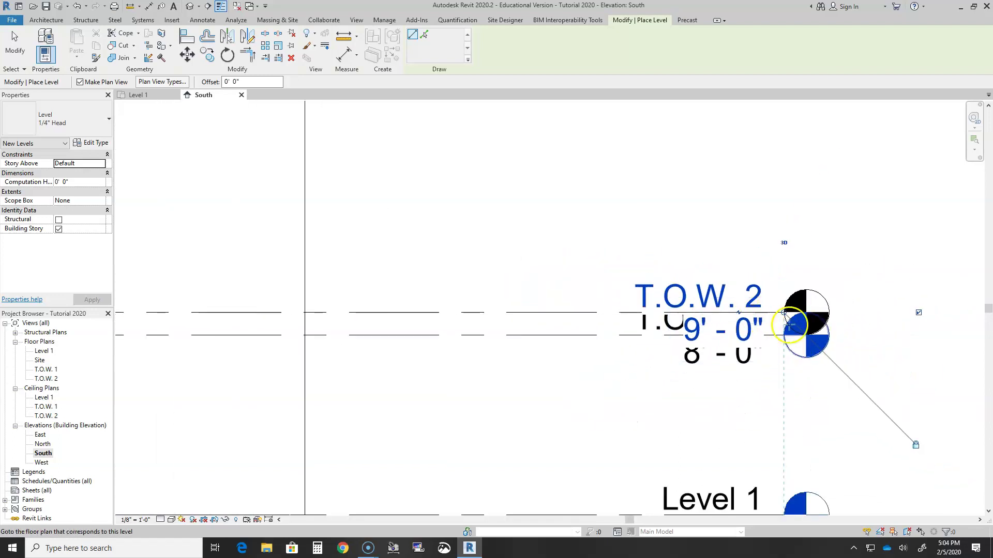
left_click(739, 312)
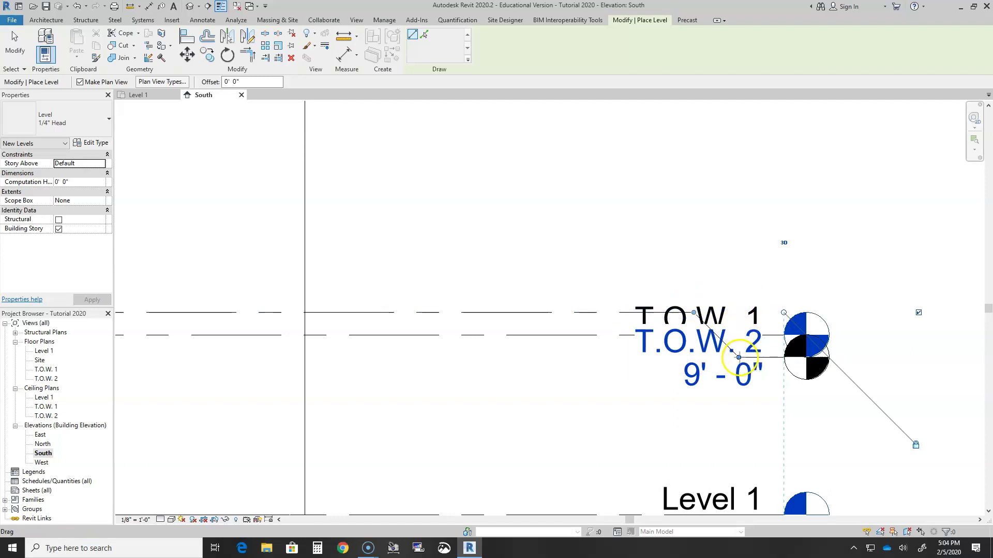
left_click_drag(738, 357, 732, 271)
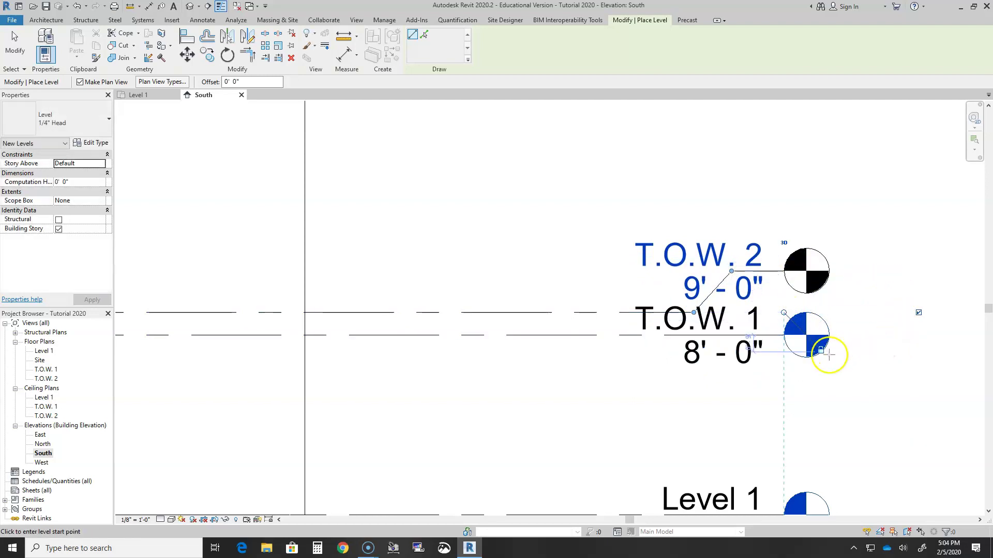
key("Escape")
key("Escape")
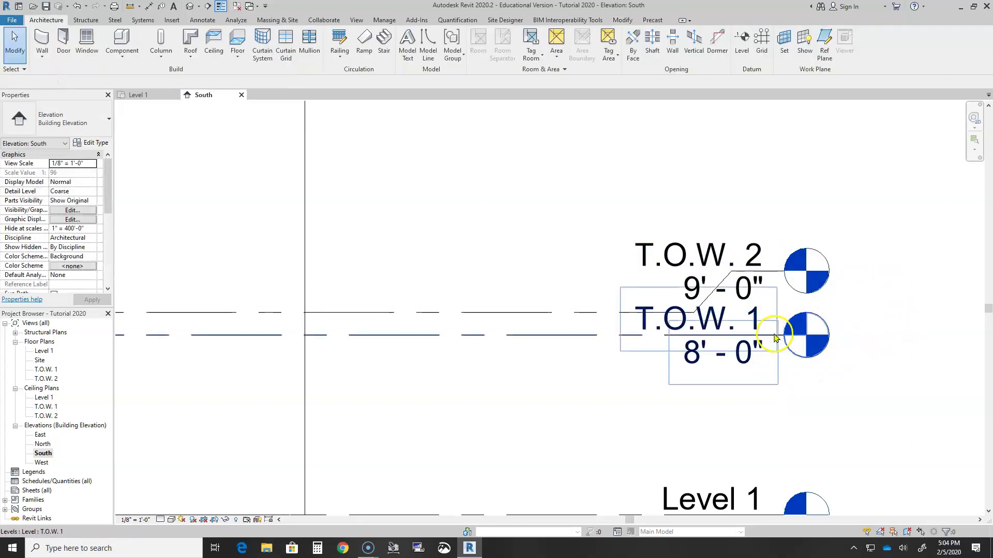
left_click(772, 336)
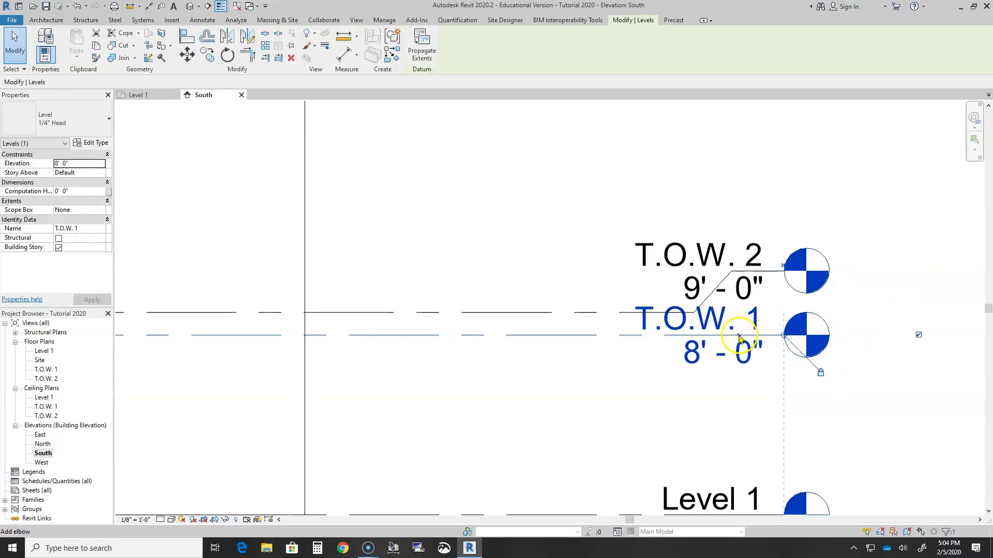
left_click(738, 338)
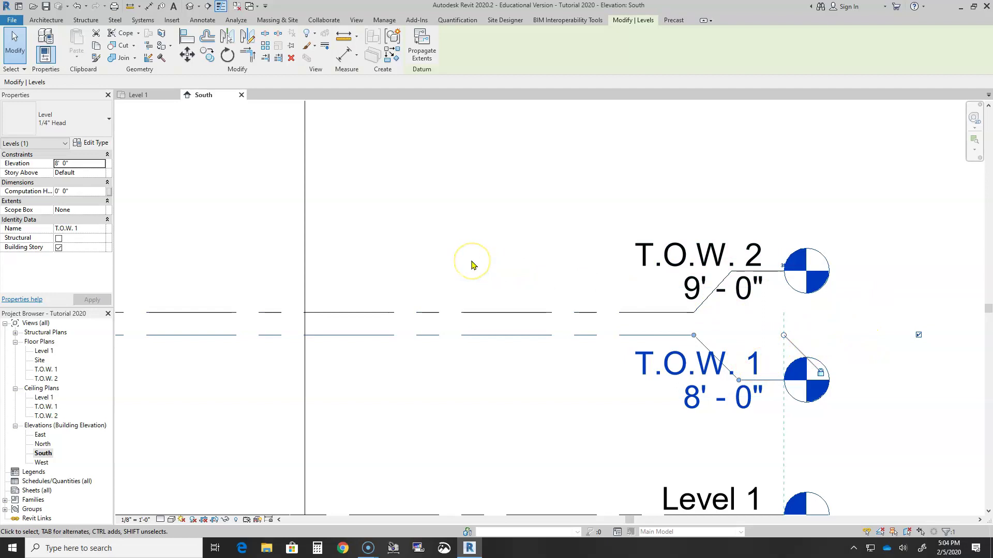
- Rename the T.O.W. 2 level as "Level 2", including its corresponding views
left_click(699, 243)
left_click(700, 244)
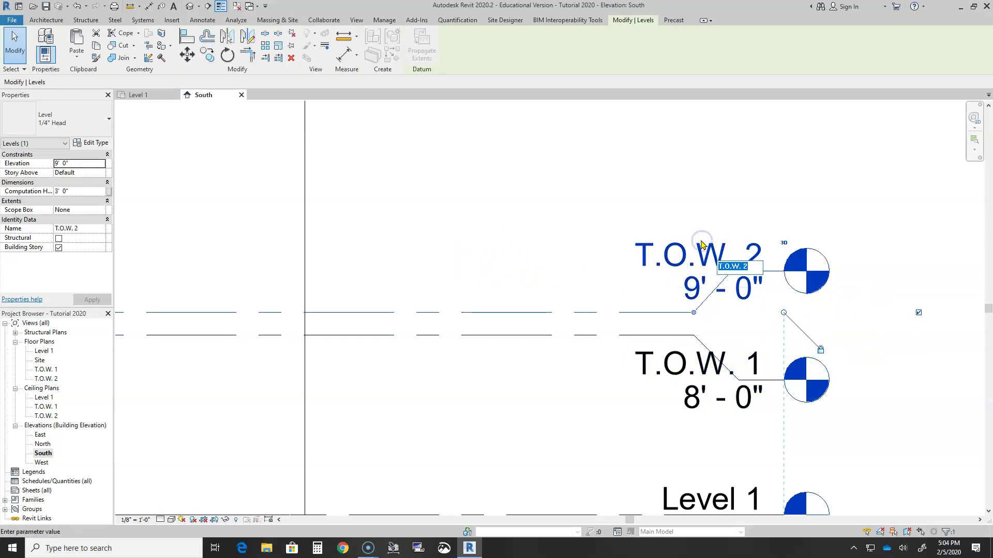
type("Le")
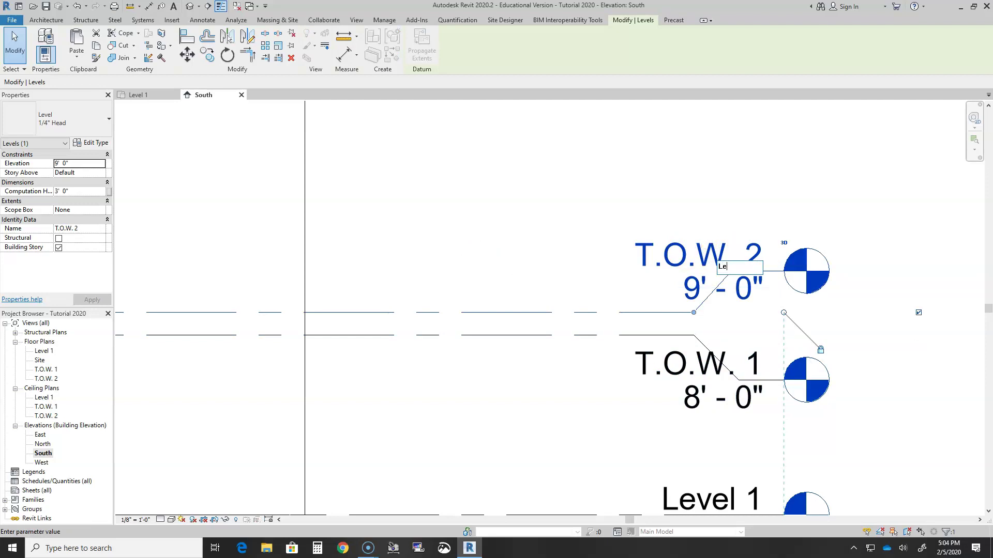
type("vel 2")
left_click(903, 228)
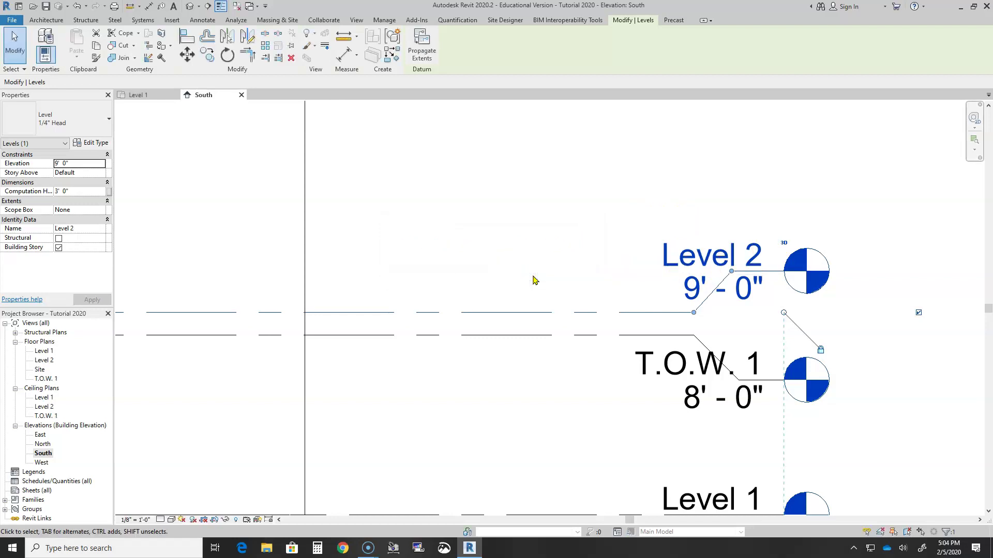
scroll(536, 280, "down", 5)
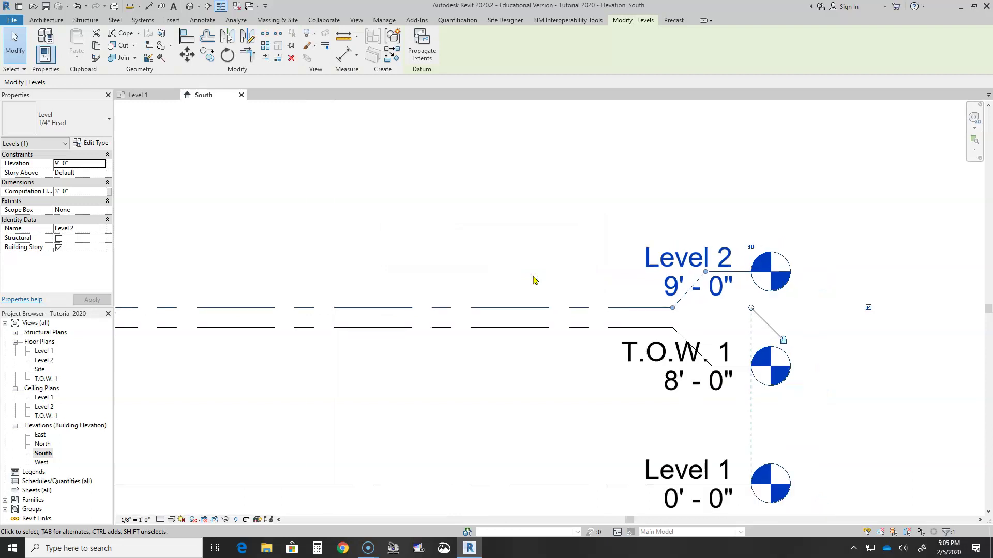
- Draw a new level across the building at 17'-0", 8' above Level 2, with its head aligned to the existing level heads
middle_click_drag(514, 327, 707, 340)
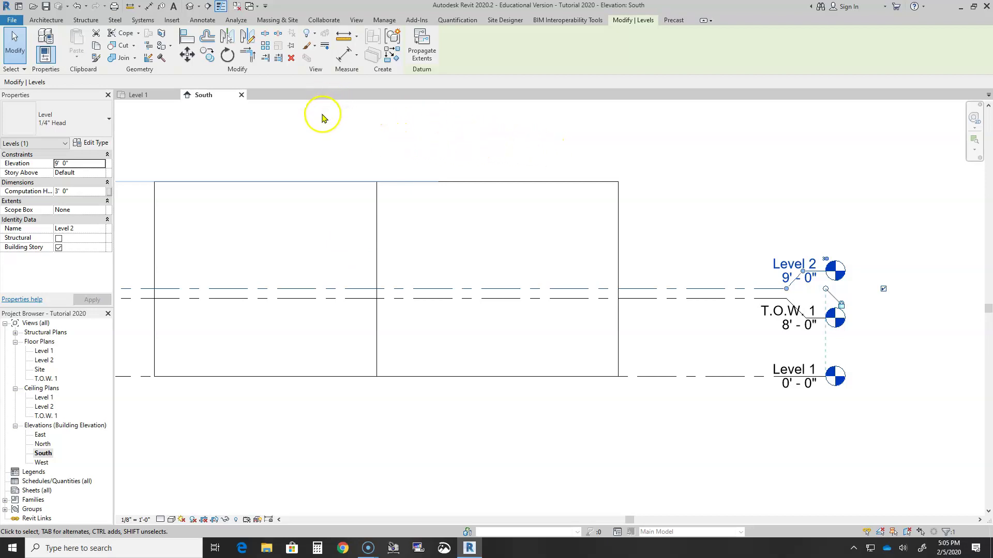
left_click(46, 20)
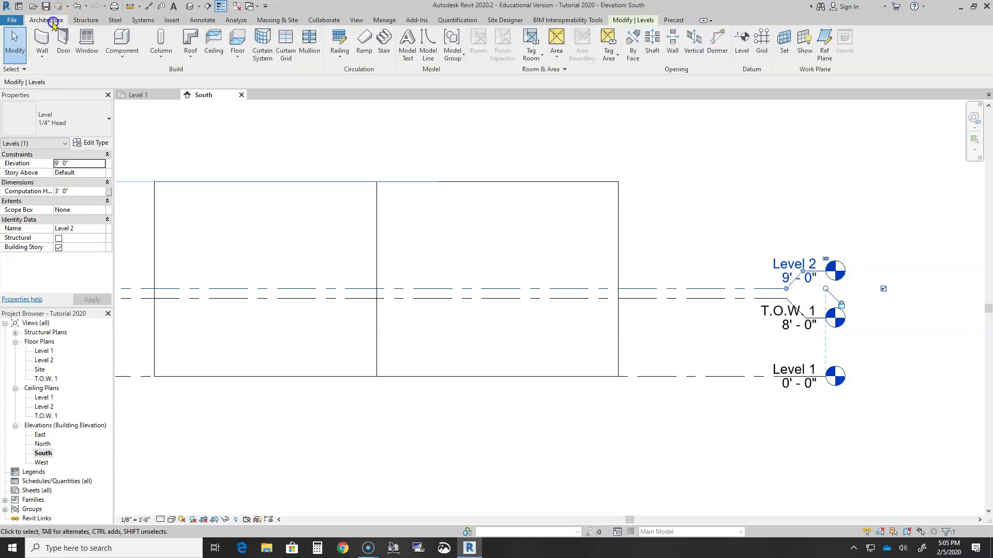
left_click(742, 43)
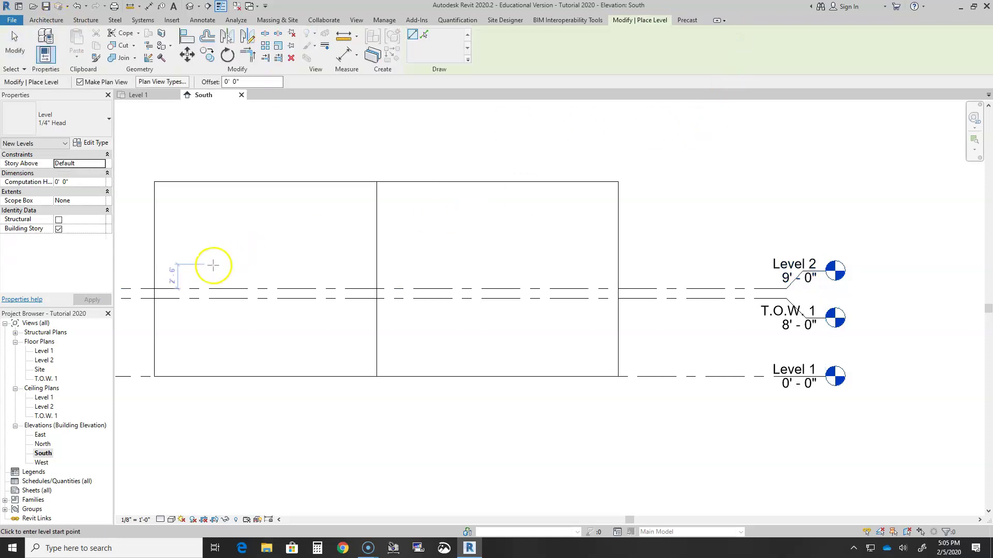
middle_click_drag(216, 265, 460, 257)
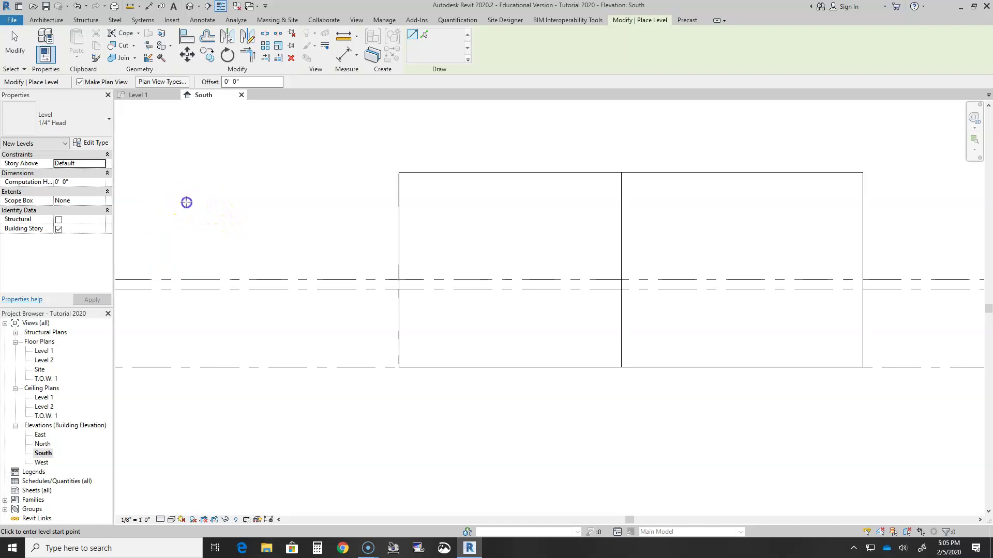
left_click(186, 201)
scroll(691, 219, "down", 2)
middle_click_drag(693, 206, 388, 255)
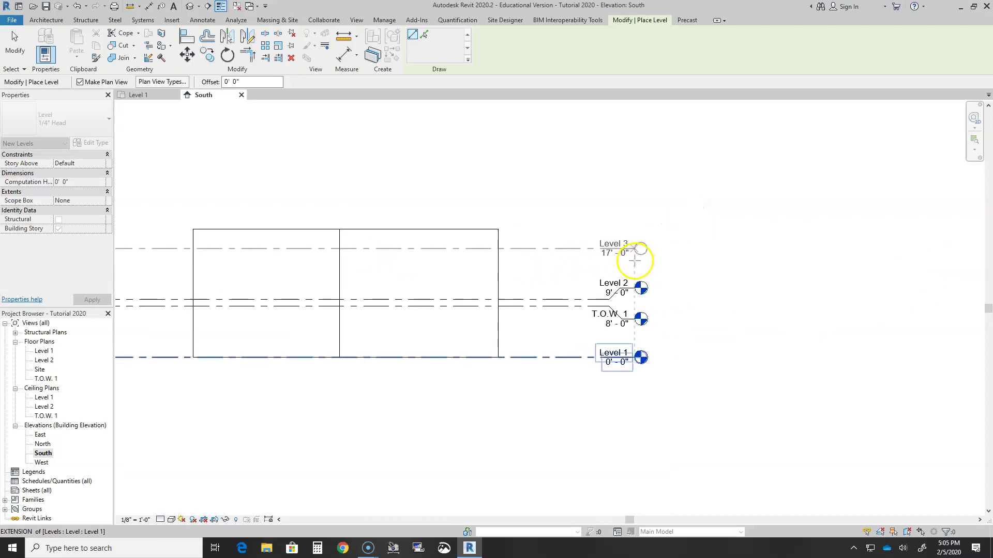
left_click(637, 250)
scroll(711, 268, "up", 2)
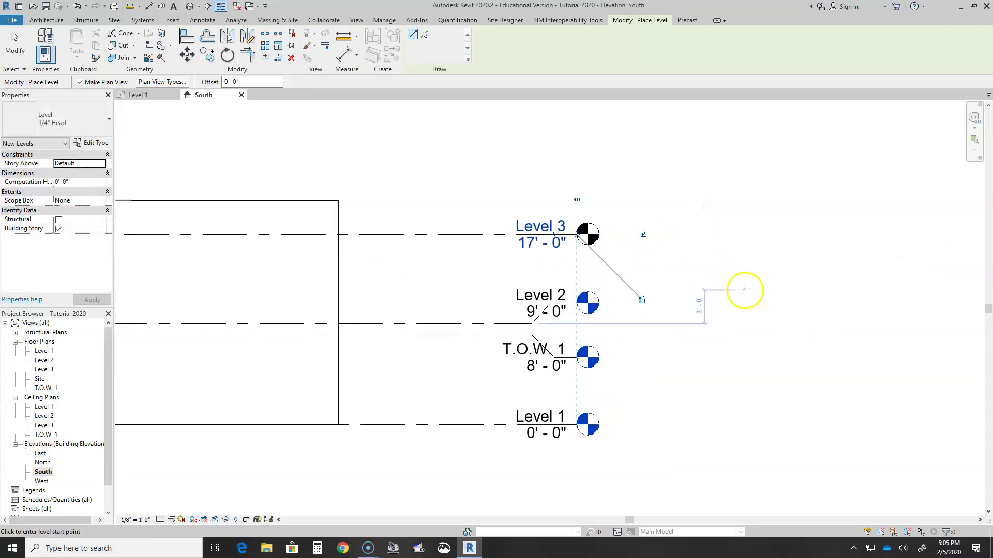
key("Escape")
key("Escape")
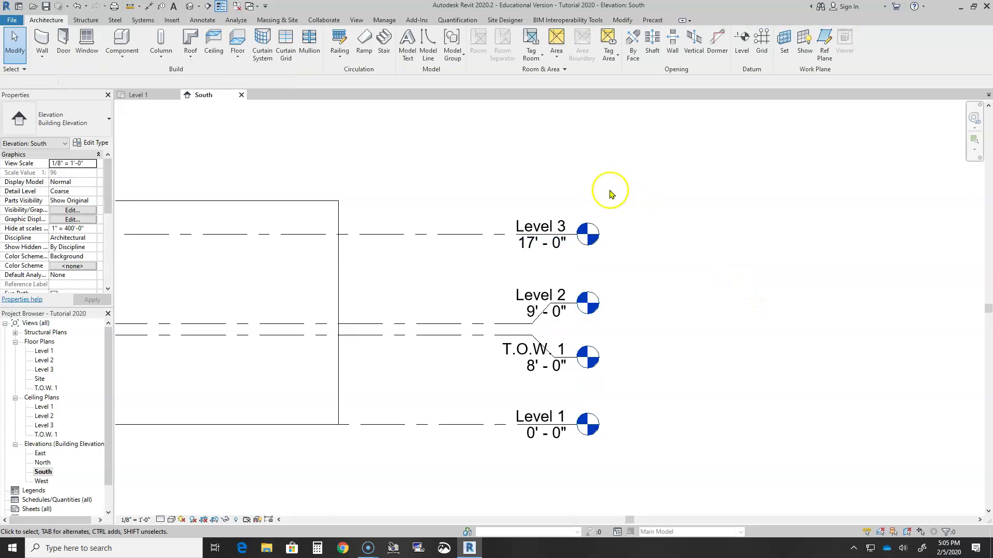
left_click(537, 222)
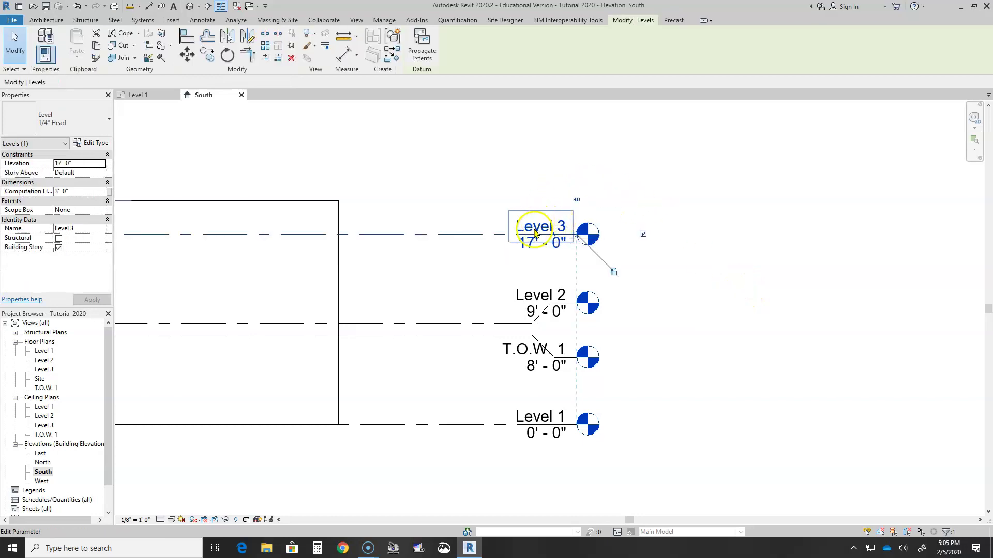
left_click(545, 223)
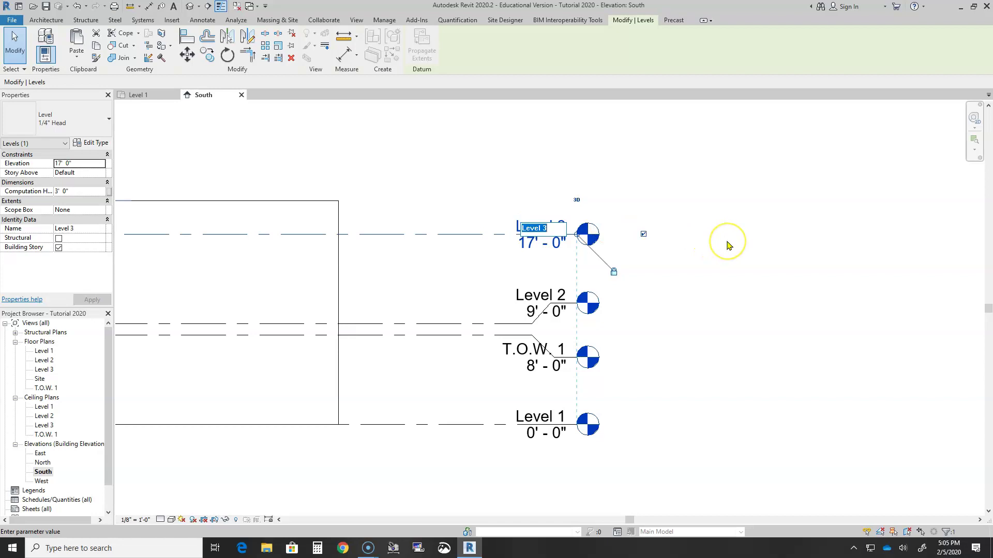
left_click(730, 255)
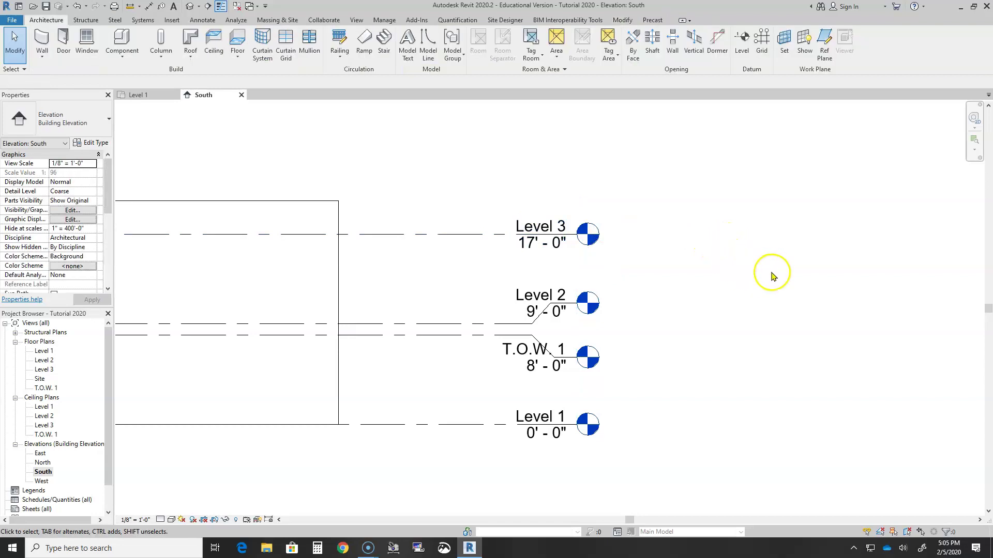
- Rename the new 17'-0" level as "T.O.W. 2", including its corresponding views
left_click(547, 221)
left_click(540, 226)
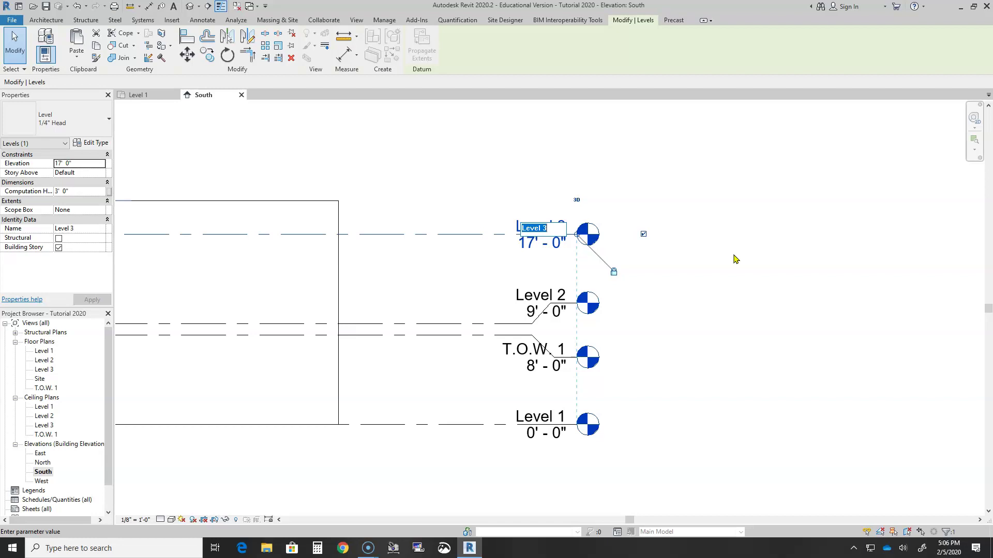
type("T.O.W. 2")
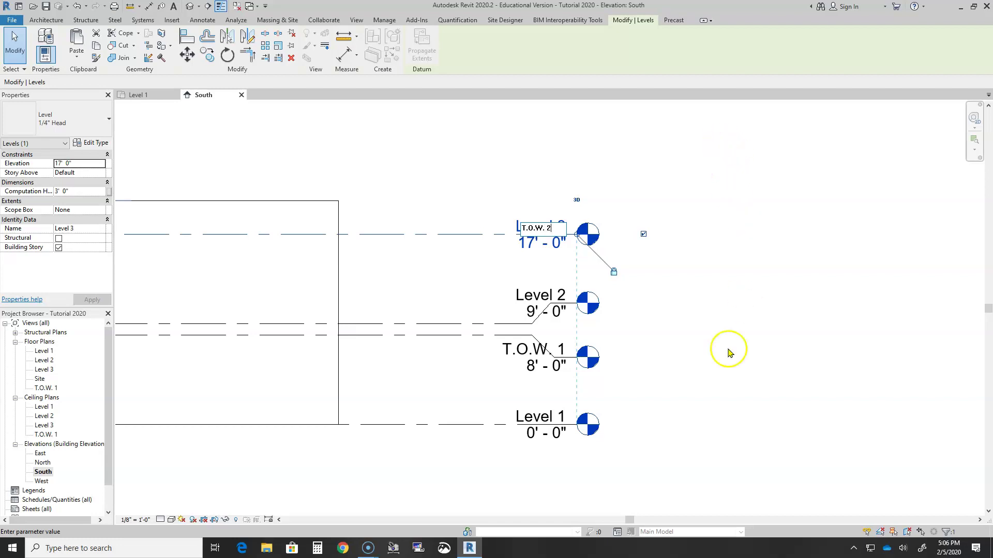
left_click(723, 373)
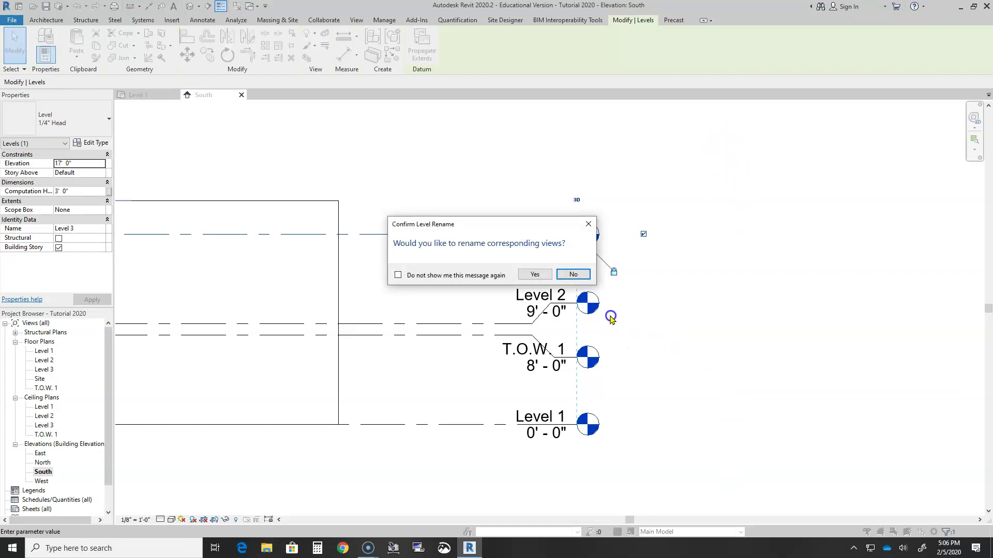
left_click(538, 276)
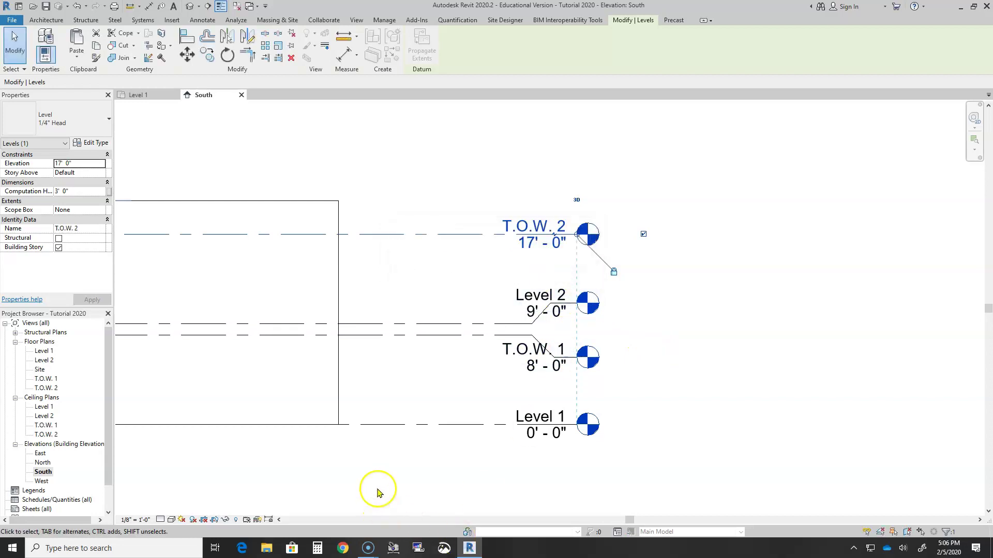
scroll(362, 481, "down", 2)
middle_click_drag(348, 468, 672, 430)
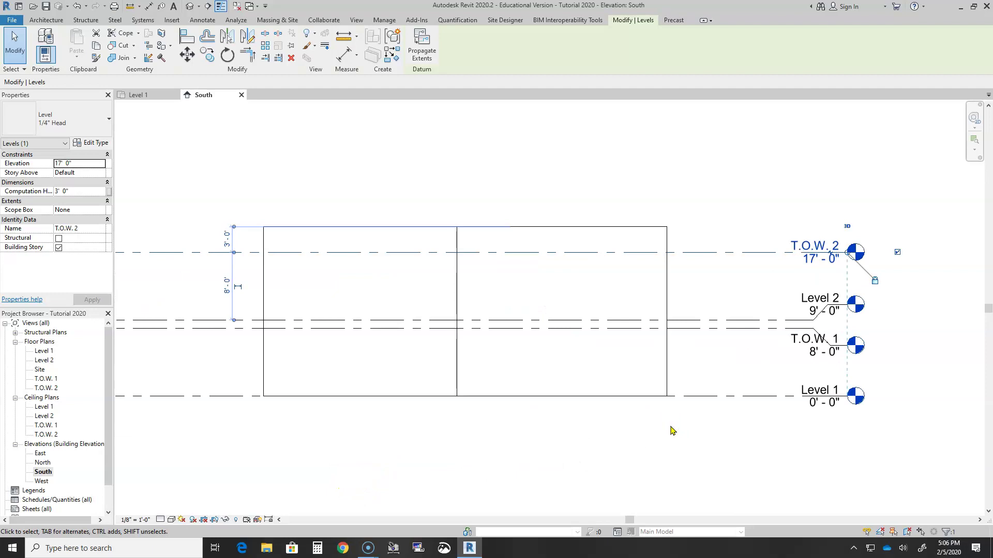